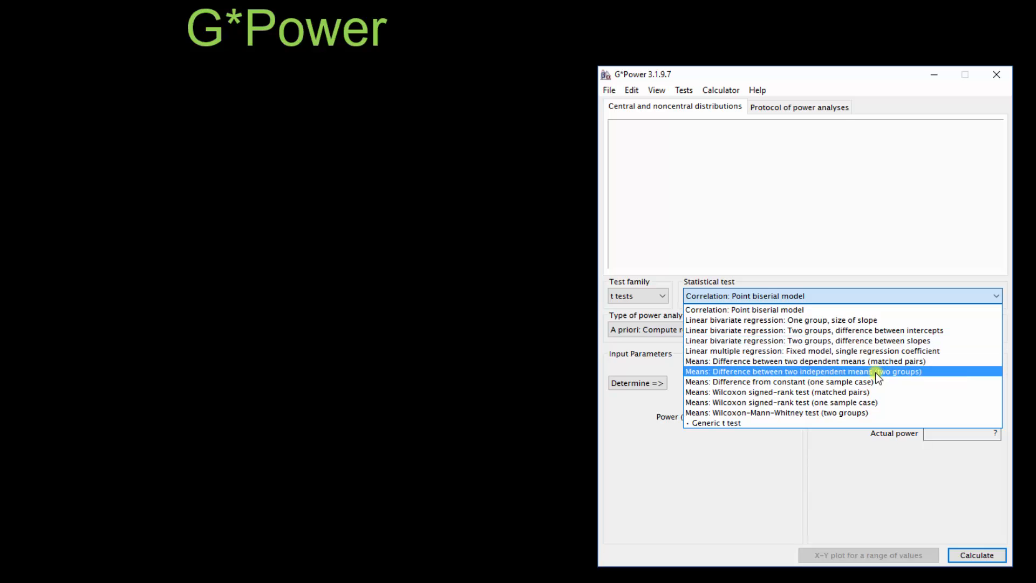
Choose the difference between two independent means (two groups) test and keep the a priori sample size analysis.
click(875, 373)
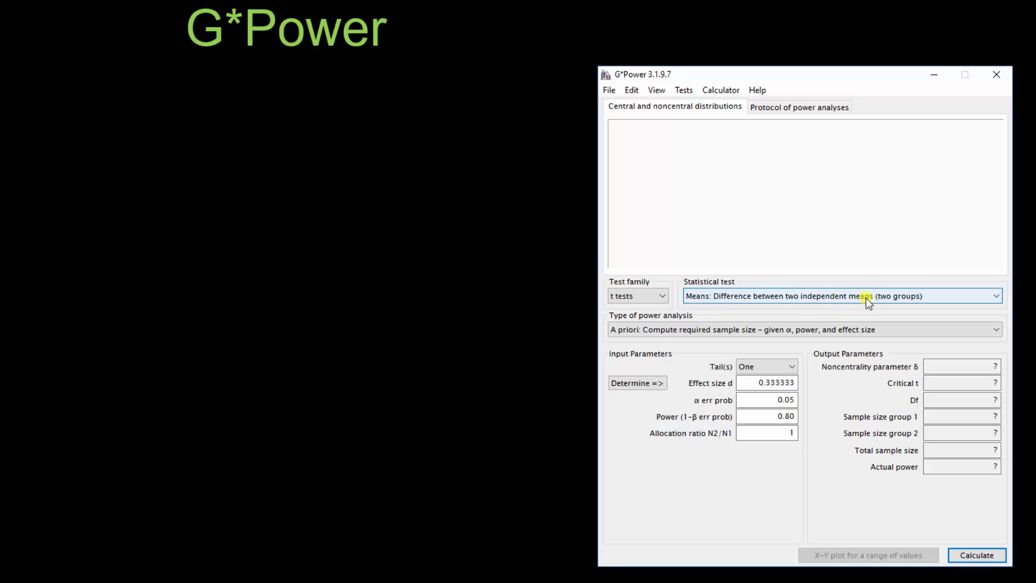
click(725, 329)
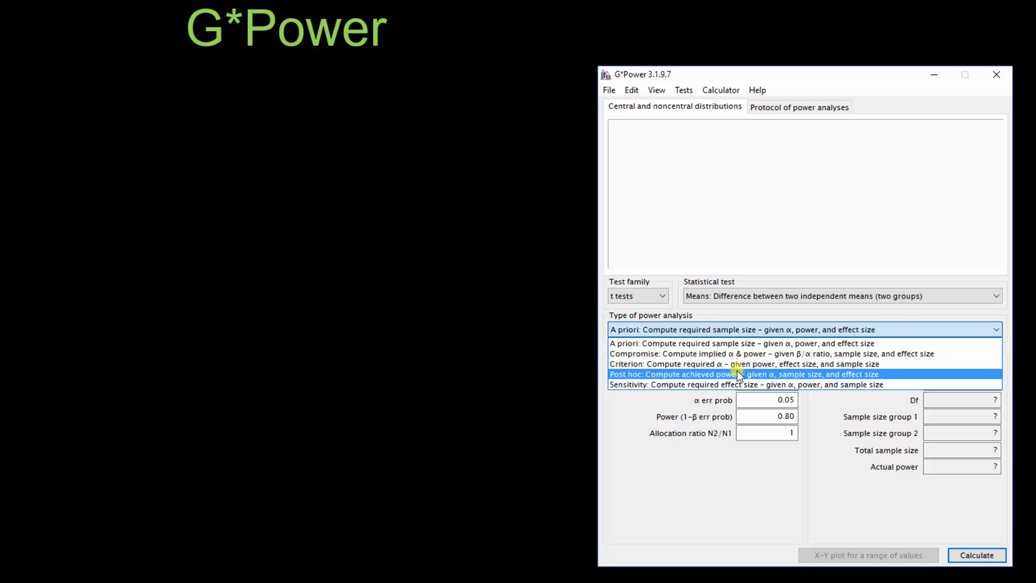
click(734, 331)
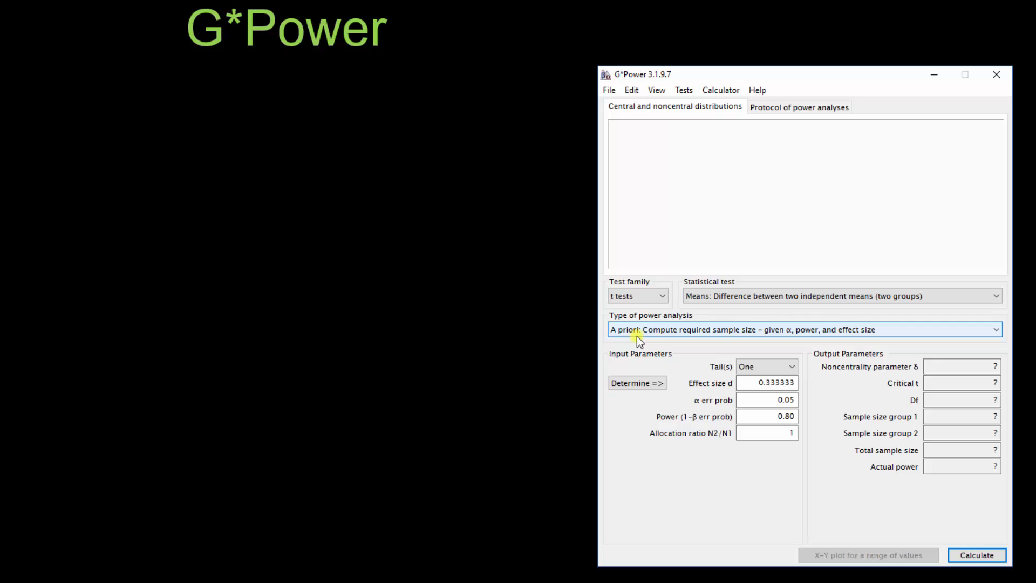
Make the test two-tailed, keeping the α error probability, power and allocation ratio as they are.
click(773, 369)
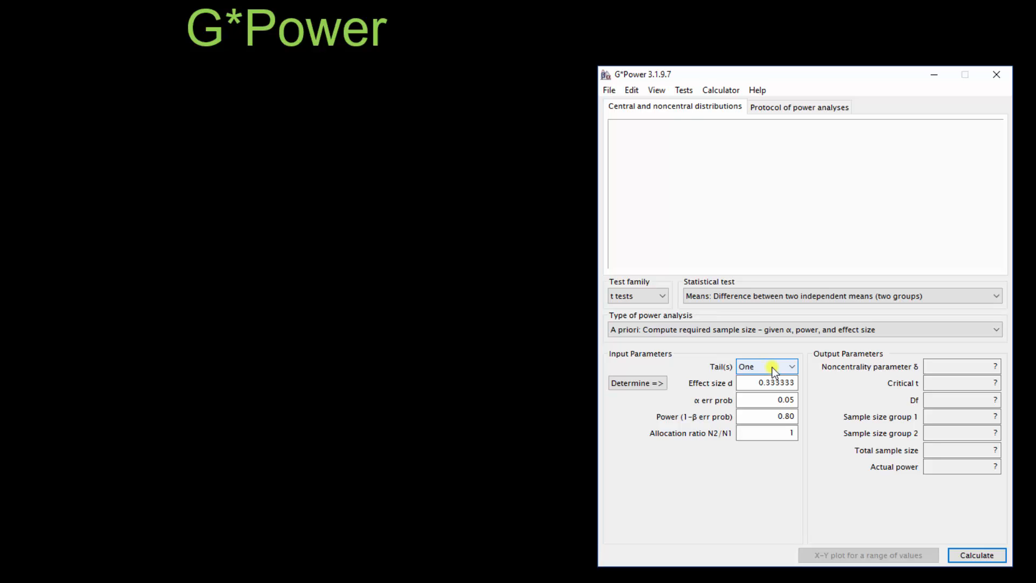
click(772, 368)
click(775, 391)
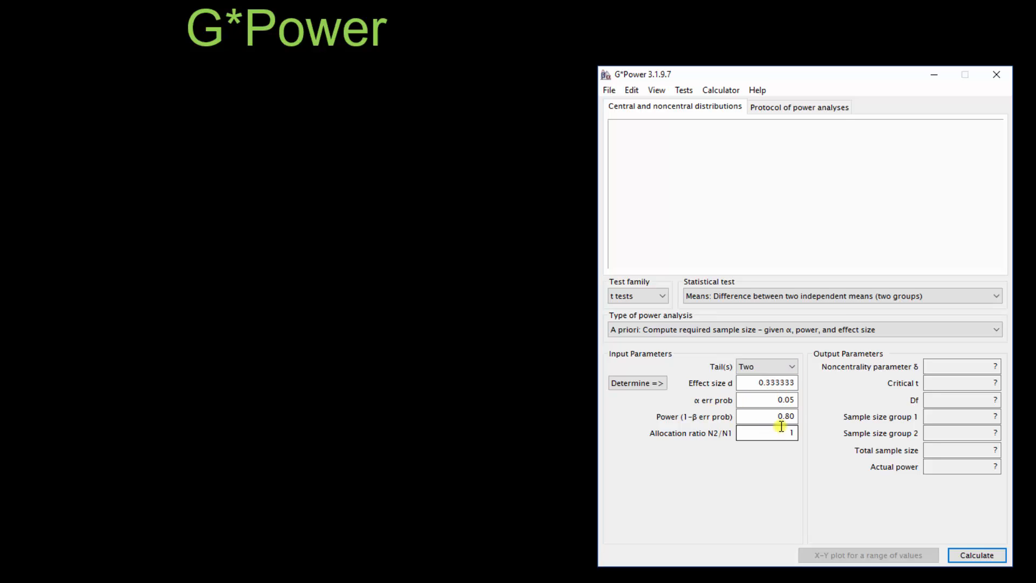
click(775, 400)
click(786, 416)
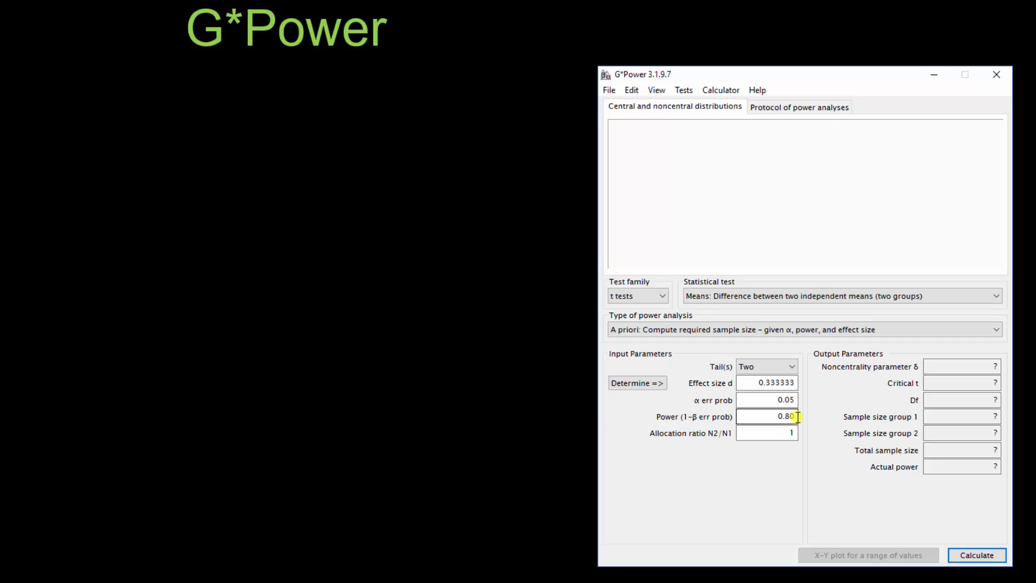
click(792, 431)
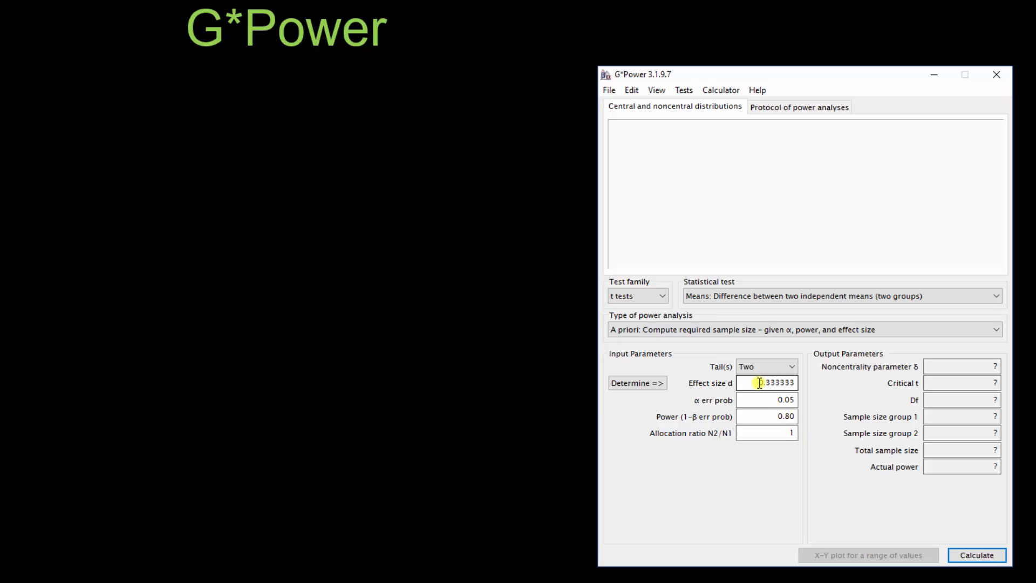
Clear the effect size d value and open the calculator that determines it from group means and standard deviations.
drag(757, 383, 789, 382)
key(BackSpace)
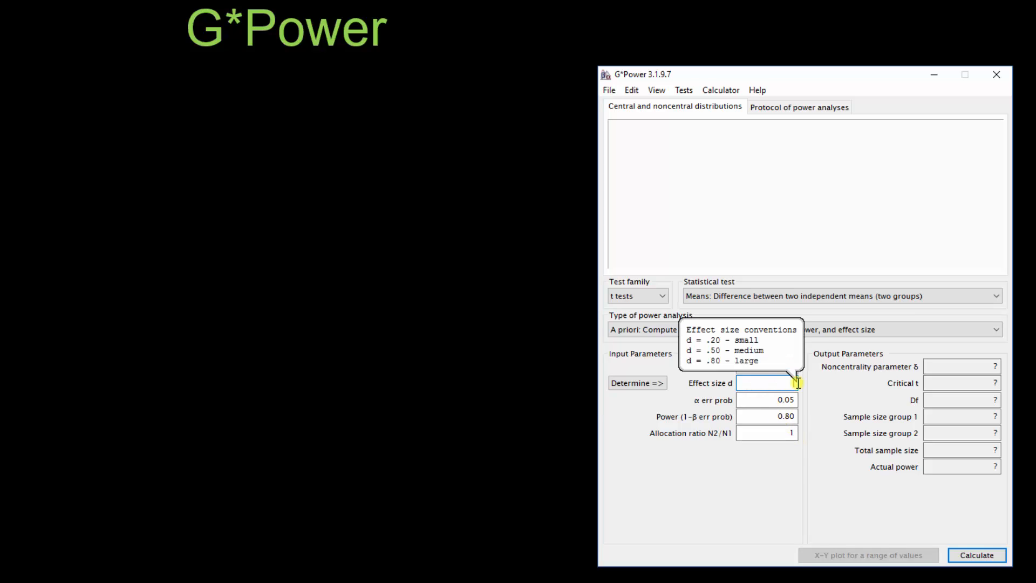
click(644, 384)
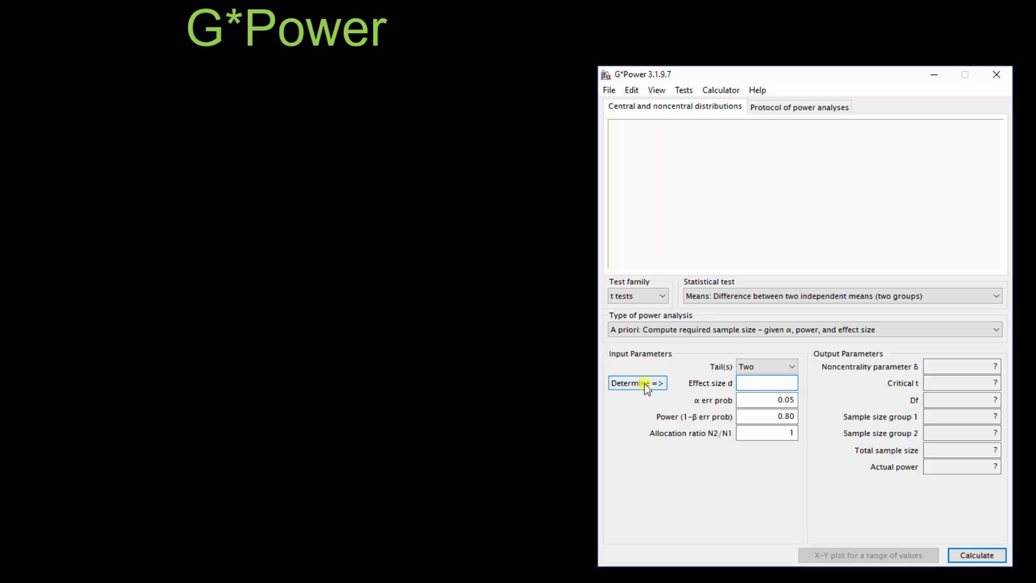
For the equal group sizes case, set the group 1 mean to 0 and the group 2 mean to 10.
click(966, 389)
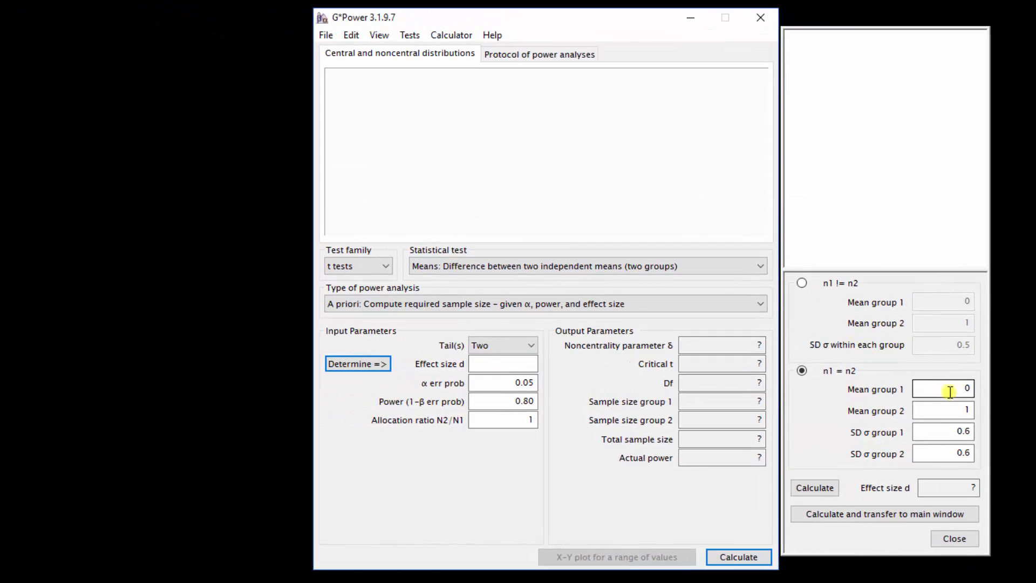
key(BackSpace)
double_click(965, 388)
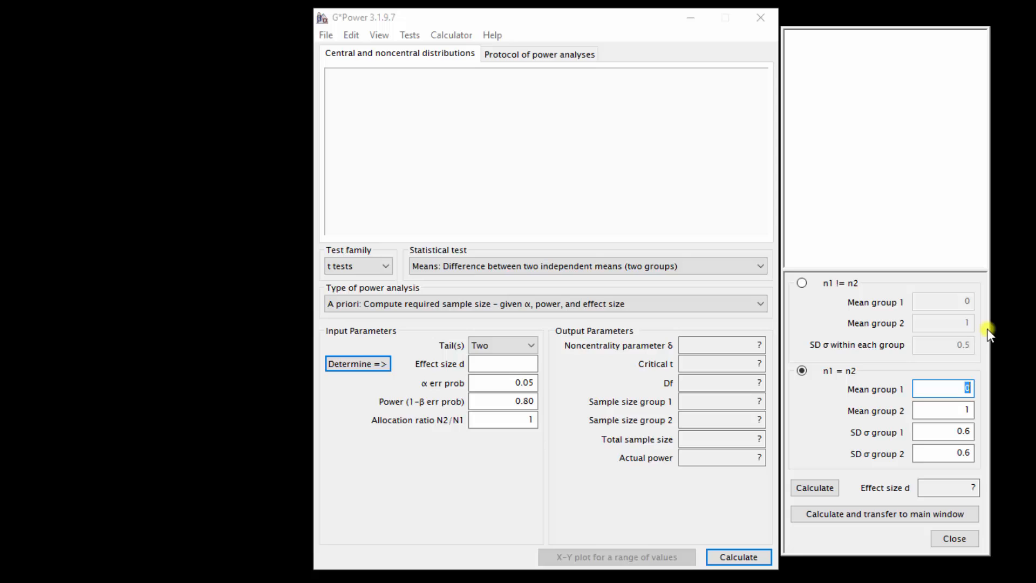
text(0)
double_click(969, 410)
text(10)
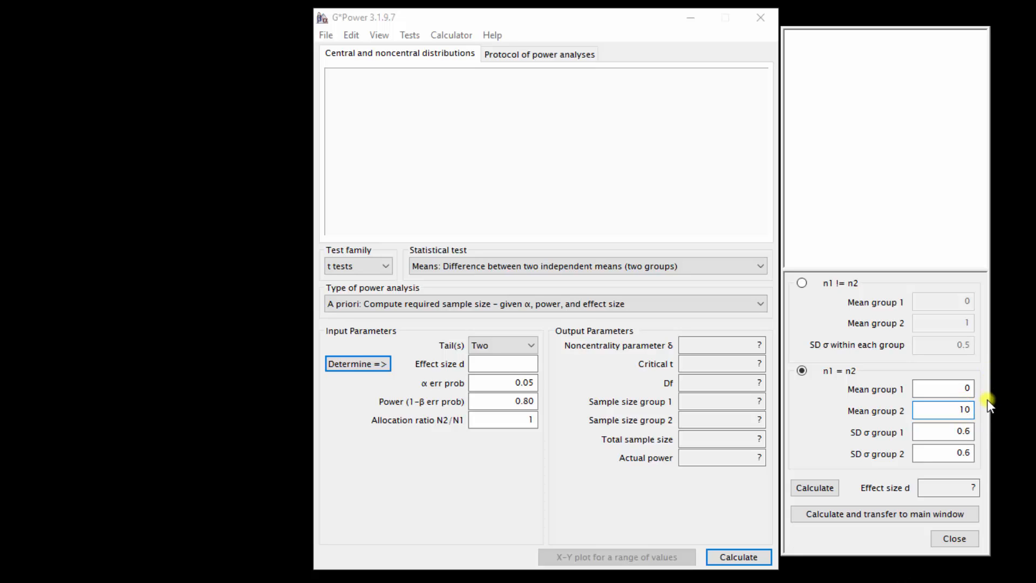
Set the standard deviation to 15 for group 1 and 10 for group 2.
double_click(961, 431)
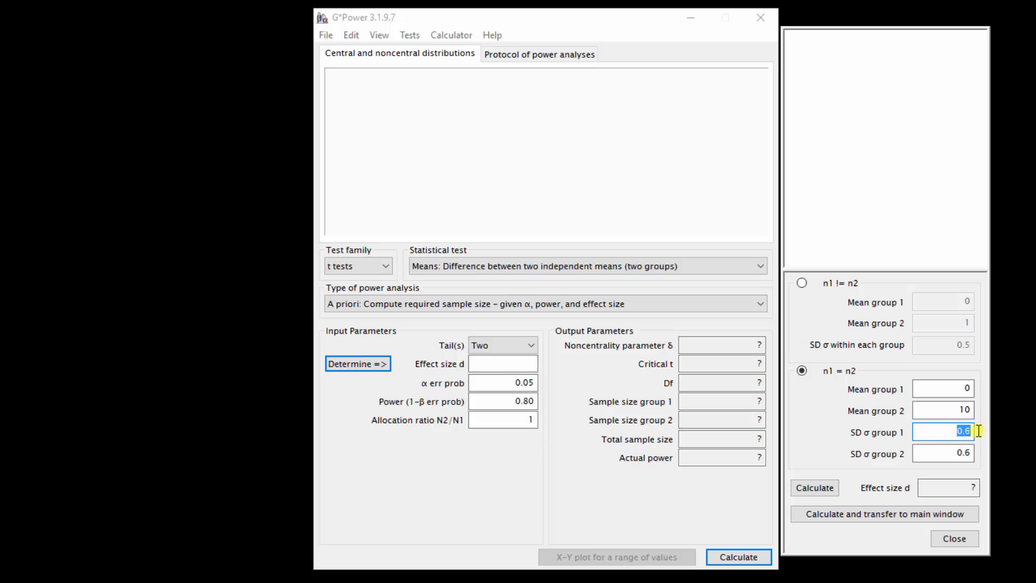
text(15)
double_click(954, 452)
text(10)
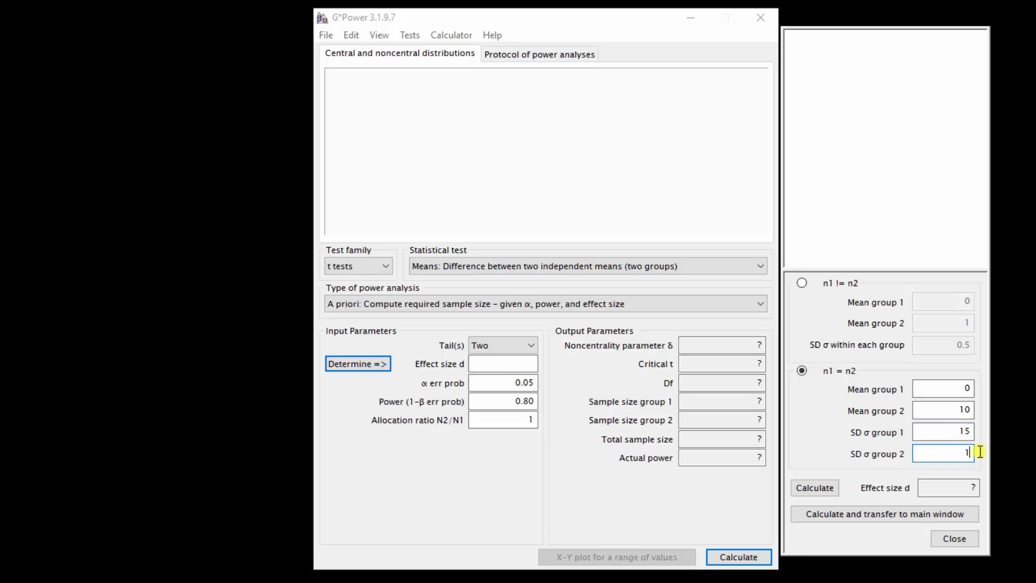
Calculate effect size d and transfer it to the main window, and compute the required sample size.
click(827, 487)
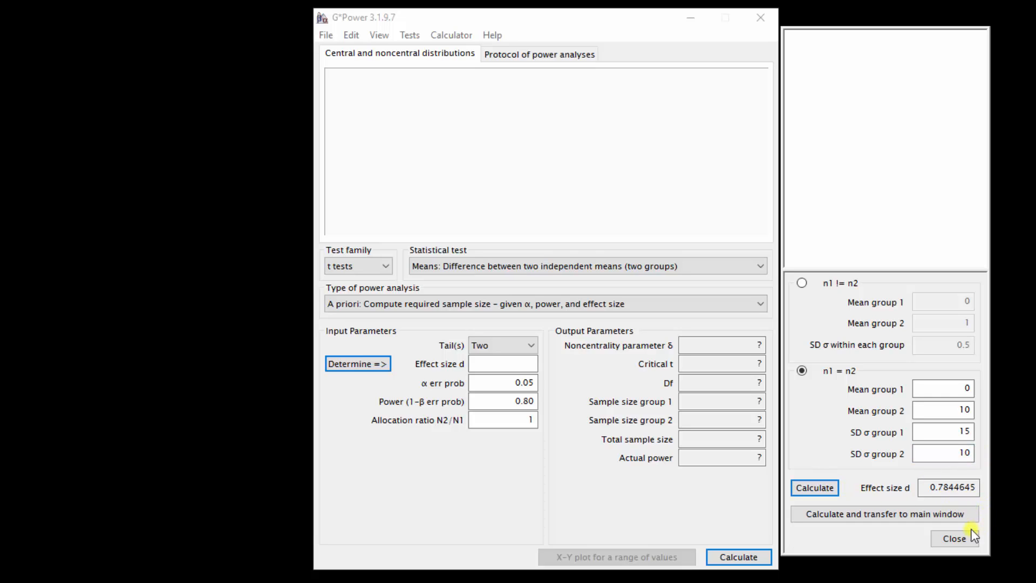
click(916, 513)
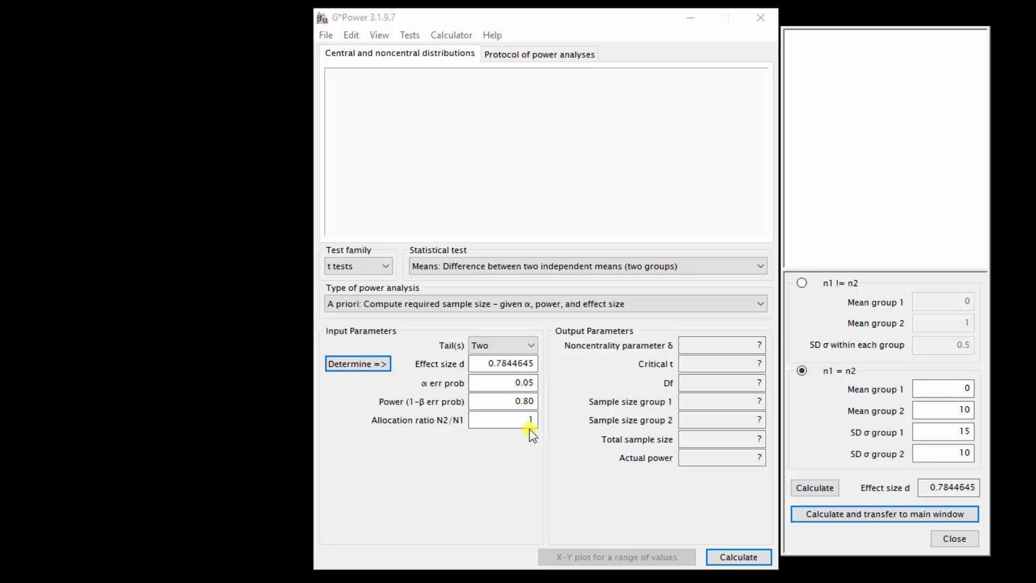
click(750, 556)
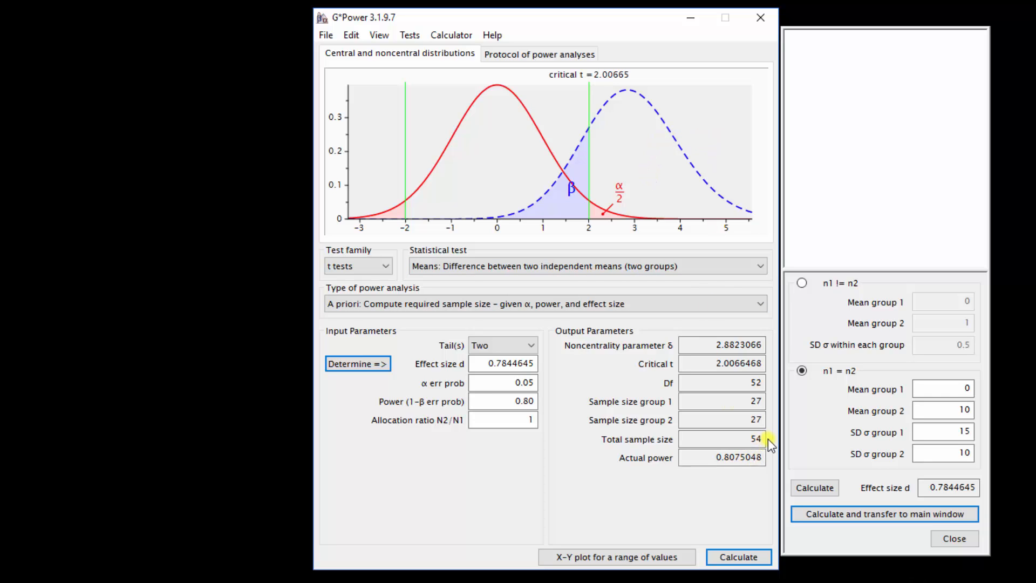
Examine the resulting sample sizes and the protocol of power analyses, and return to the distributions plot.
click(763, 414)
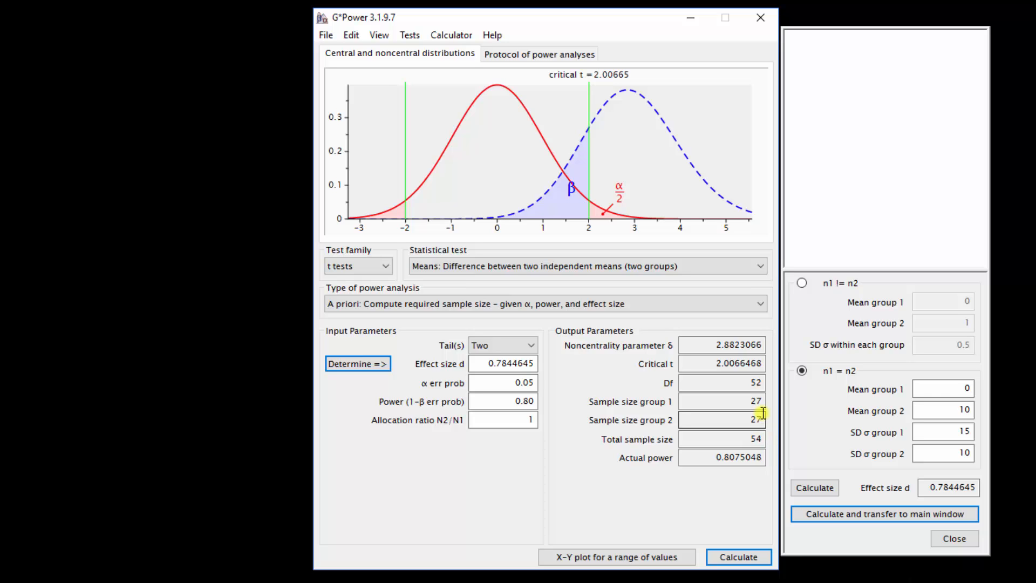
click(520, 55)
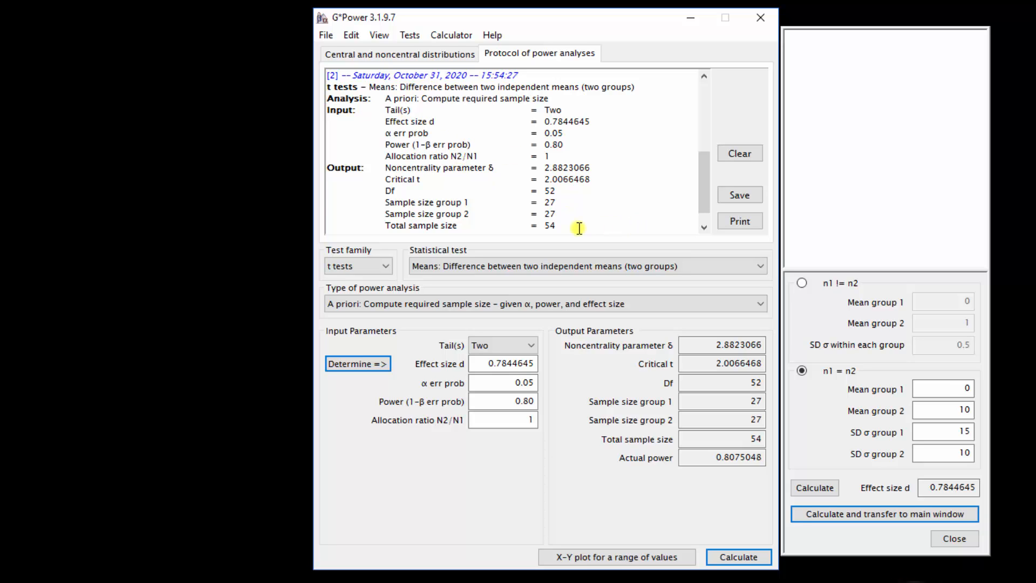
click(453, 53)
Set the power (1-β err prob) to .90 and recalculate the required sample size.
click(486, 420)
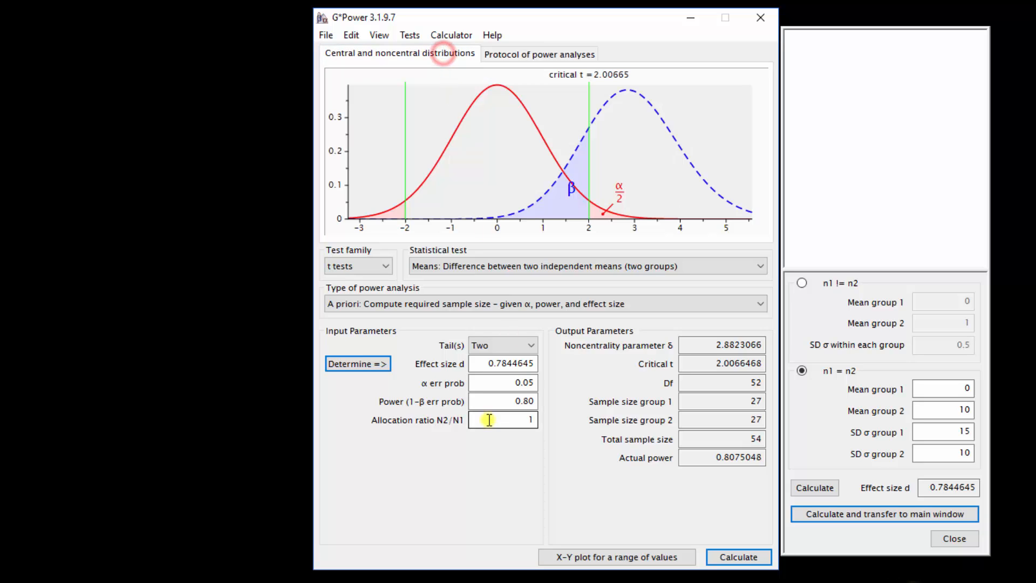
click(532, 402)
drag(530, 402, 511, 400)
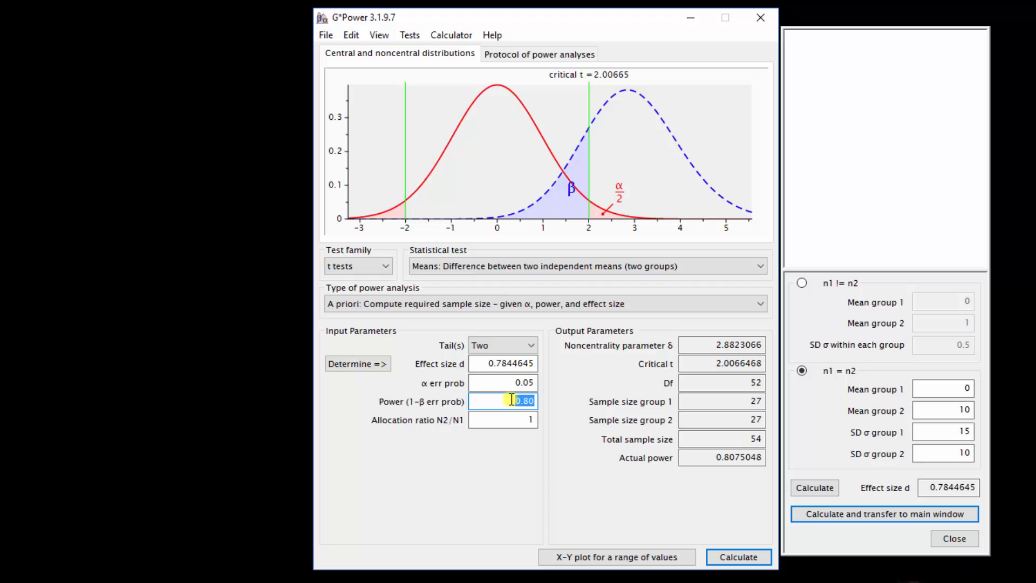
text(.90)
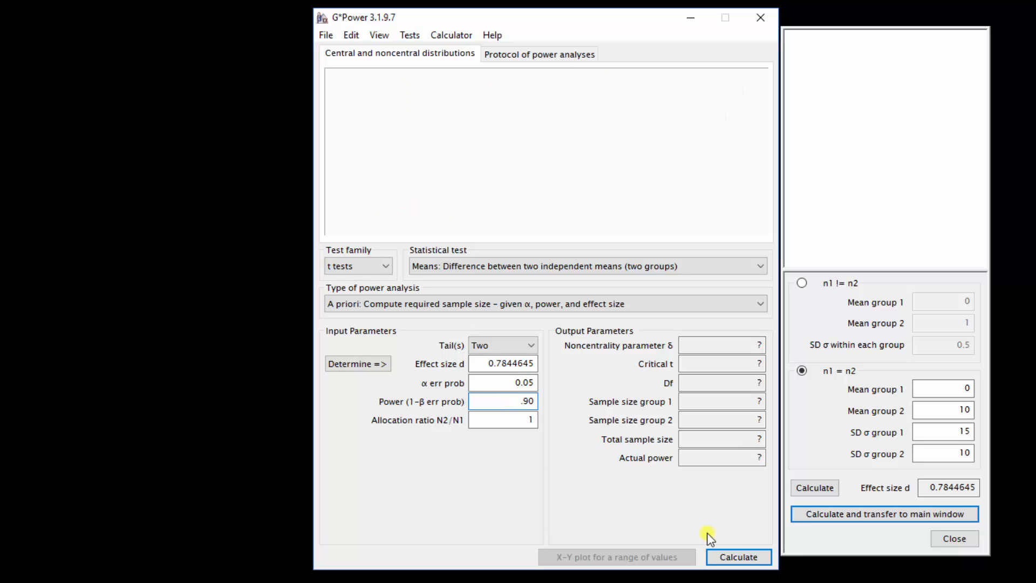
click(752, 563)
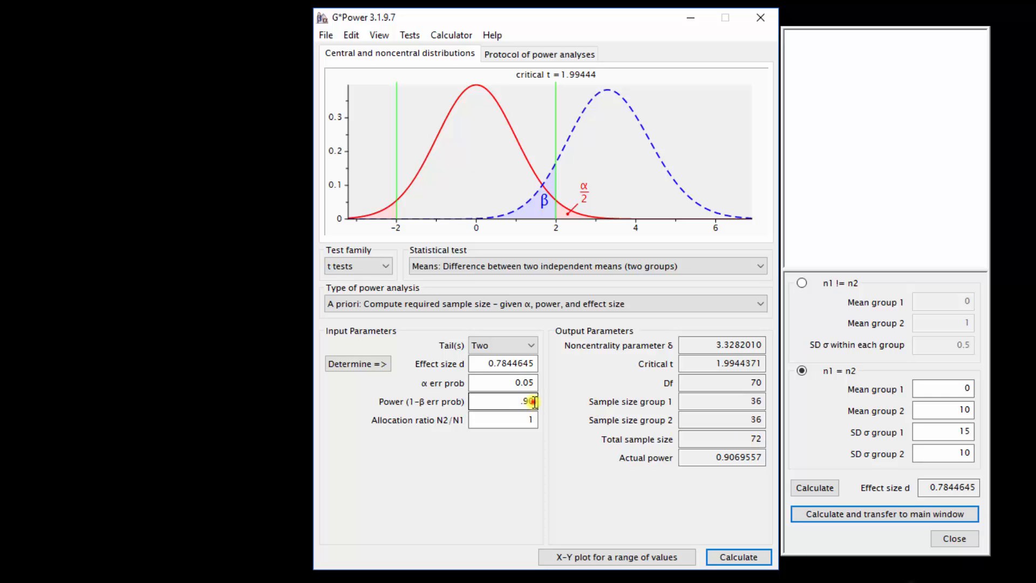
Set the power (1-β err prob) back to .80.
drag(533, 401, 521, 399)
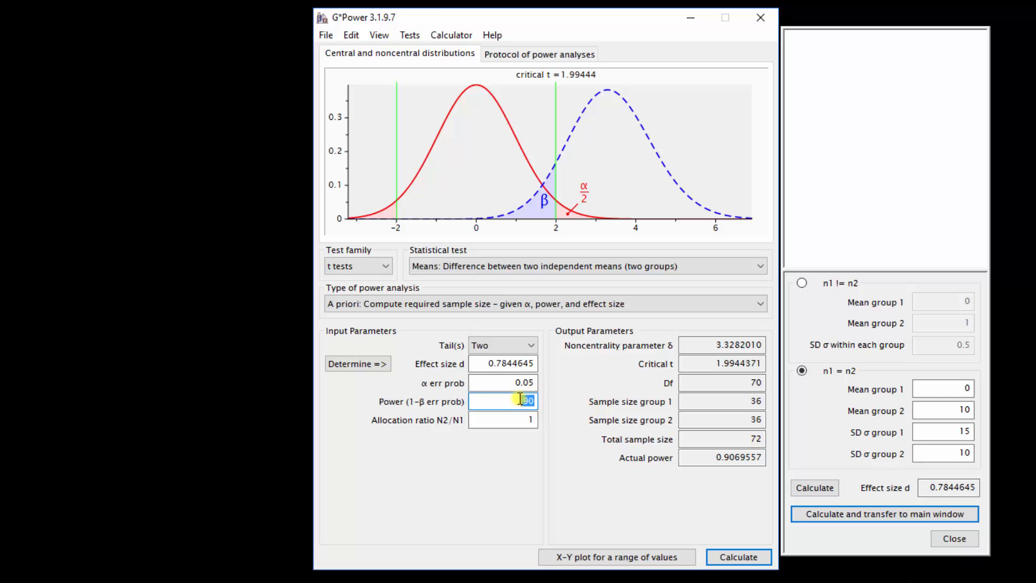
text(.80)
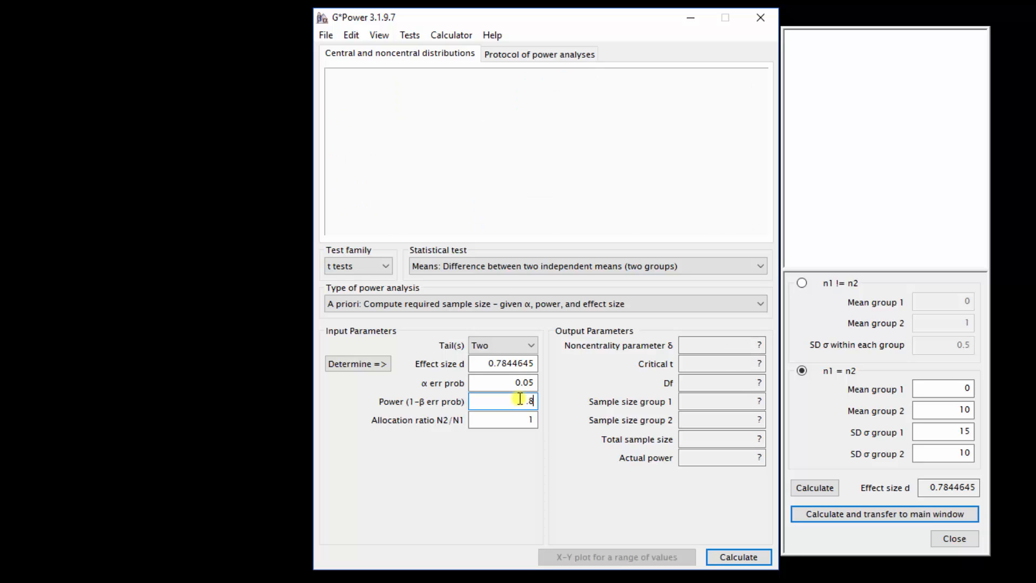